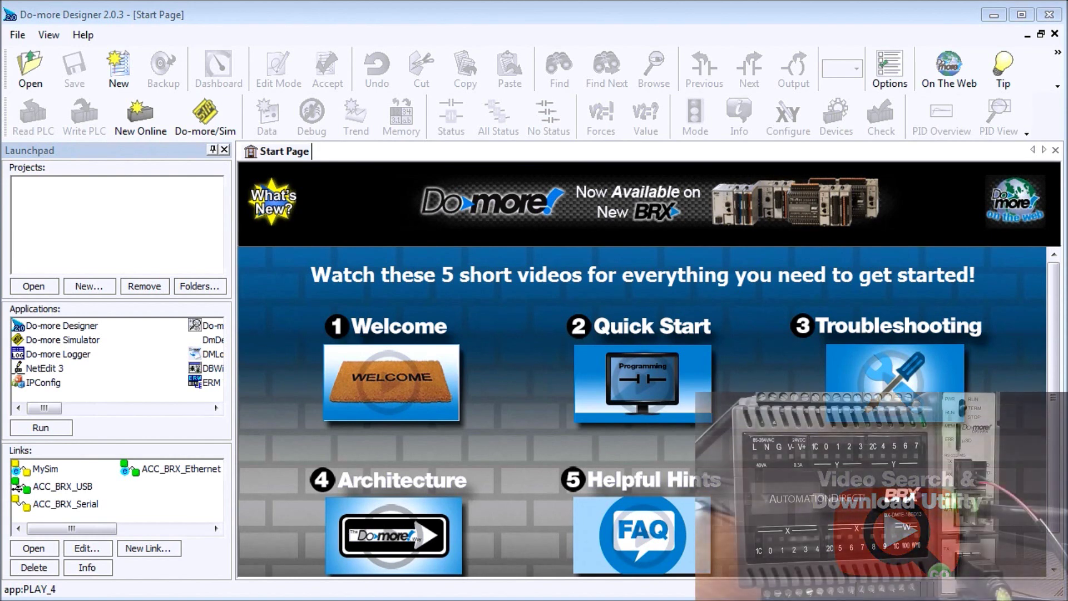
- Go online with the BRX PLC through the ACC_BRX_USB link and open its Dashboard
double_click(54, 485)
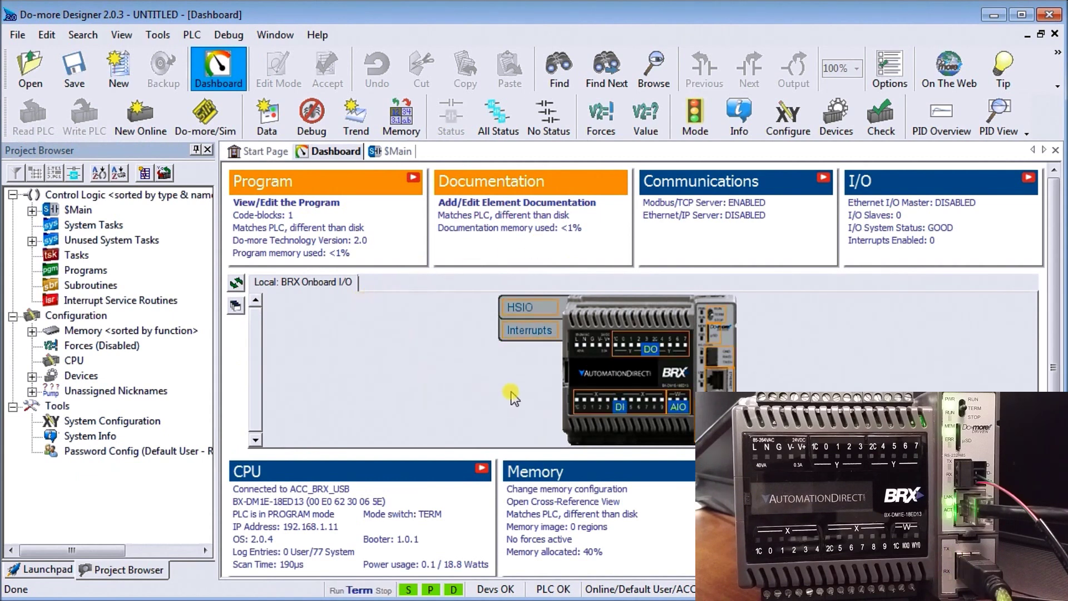
mouse_move(599, 409)
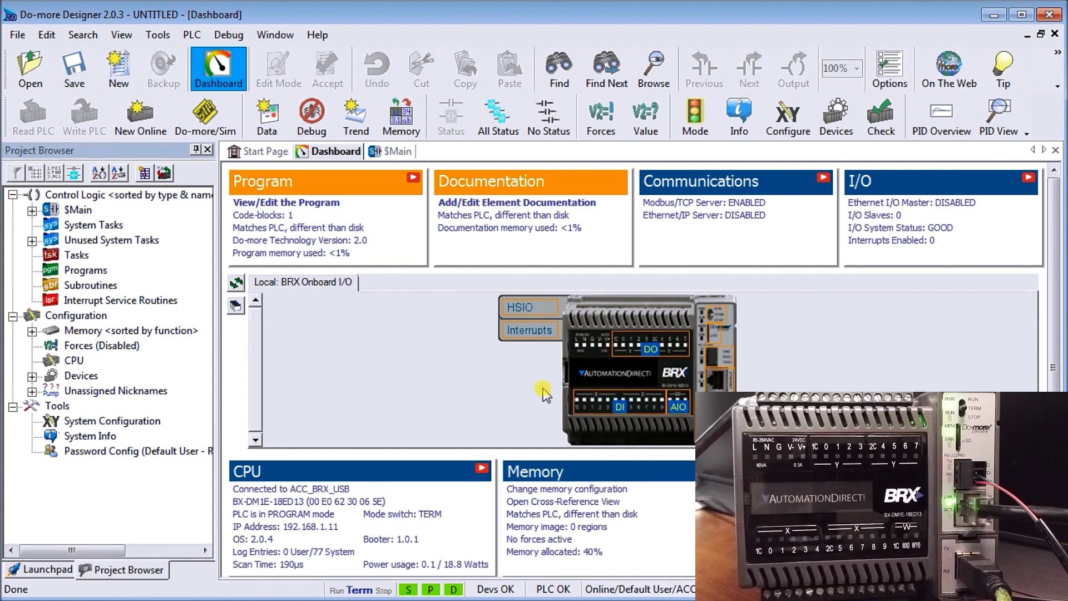
mouse_move(678, 405)
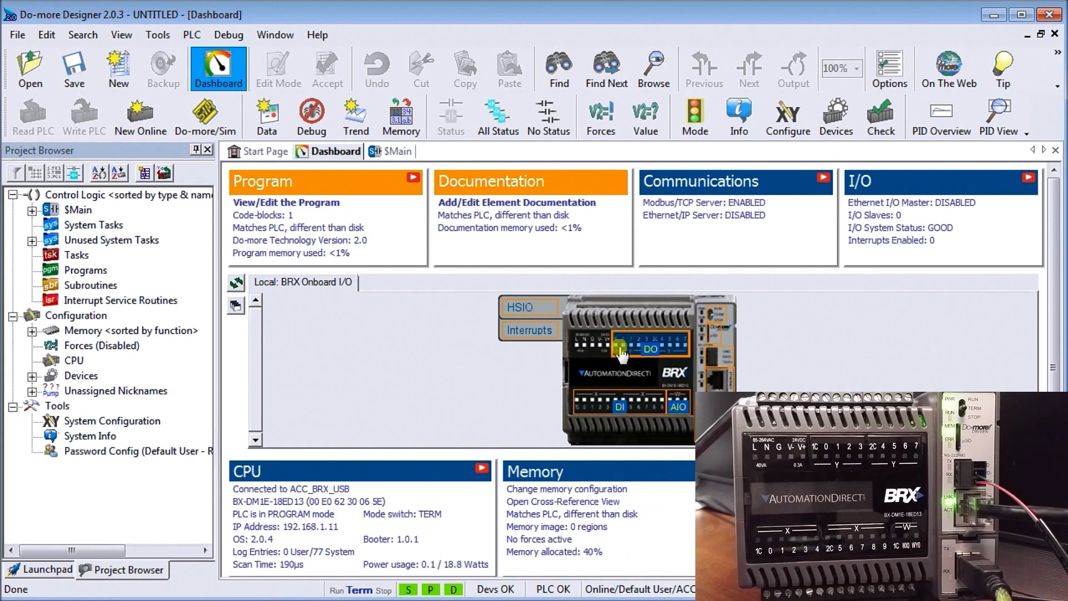
- From the DO block, open a Data View of the onboard I/O (X0–X9, Y0–Y7, WX0)
mouse_move(629, 347)
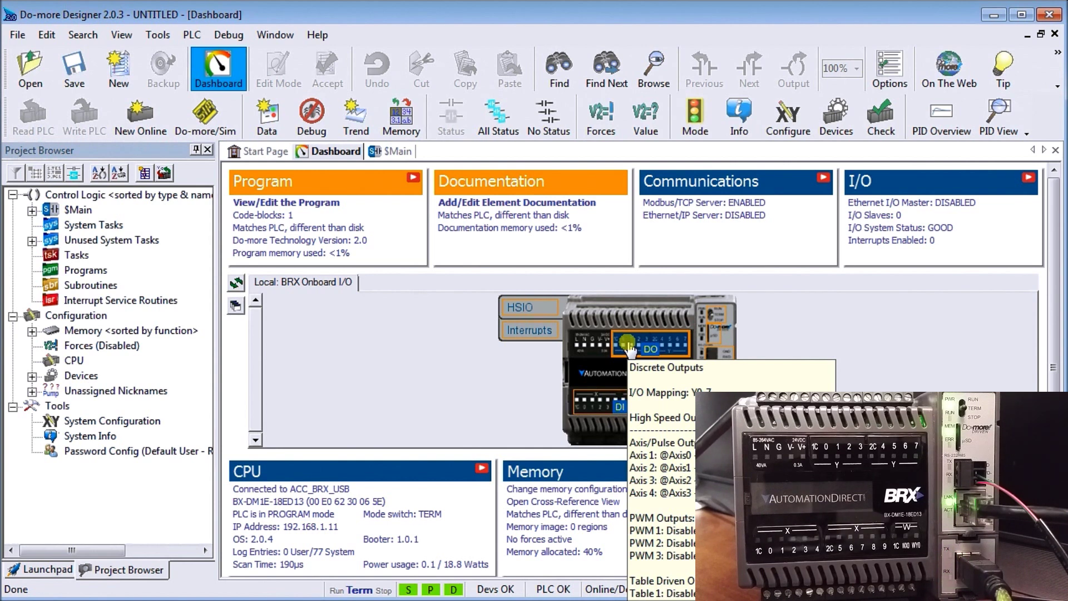
click(629, 349)
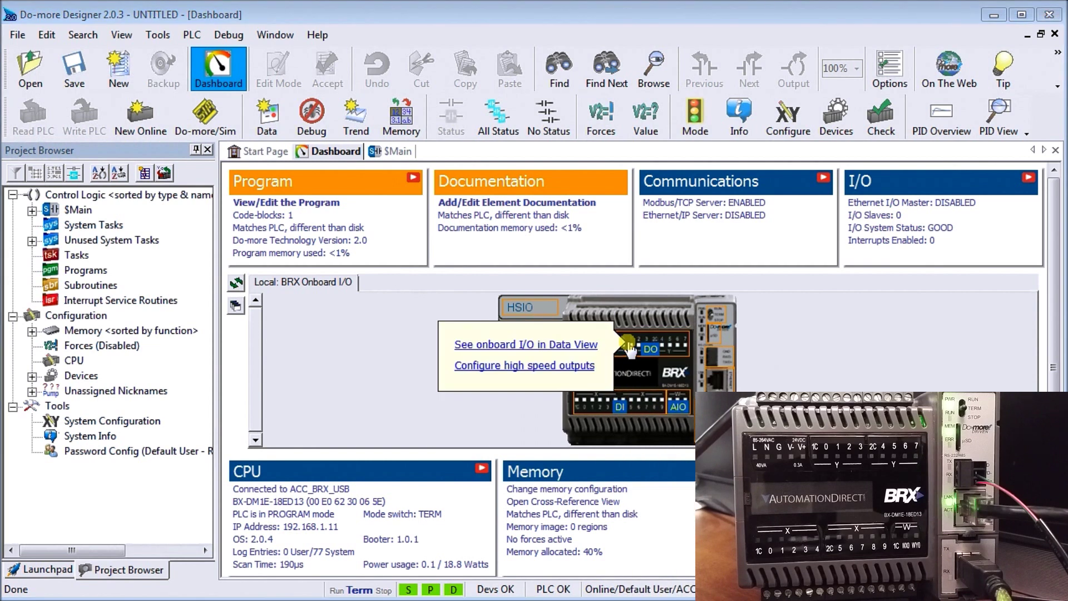
click(494, 345)
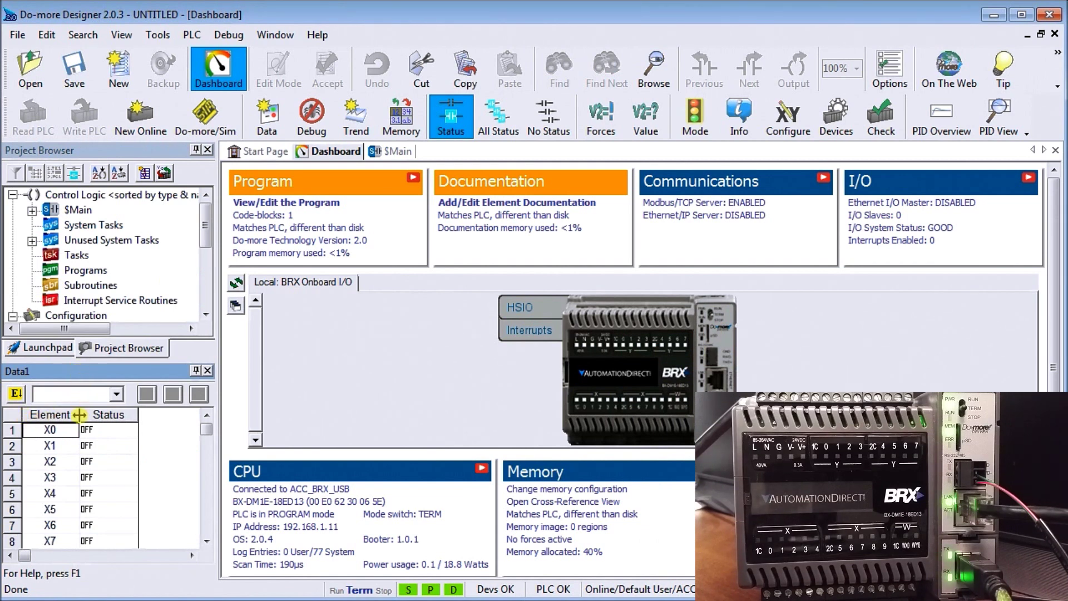
click(207, 431)
- Scroll the Data1 grid to Y0 and turn on edit mode with E!
drag(207, 432, 207, 447)
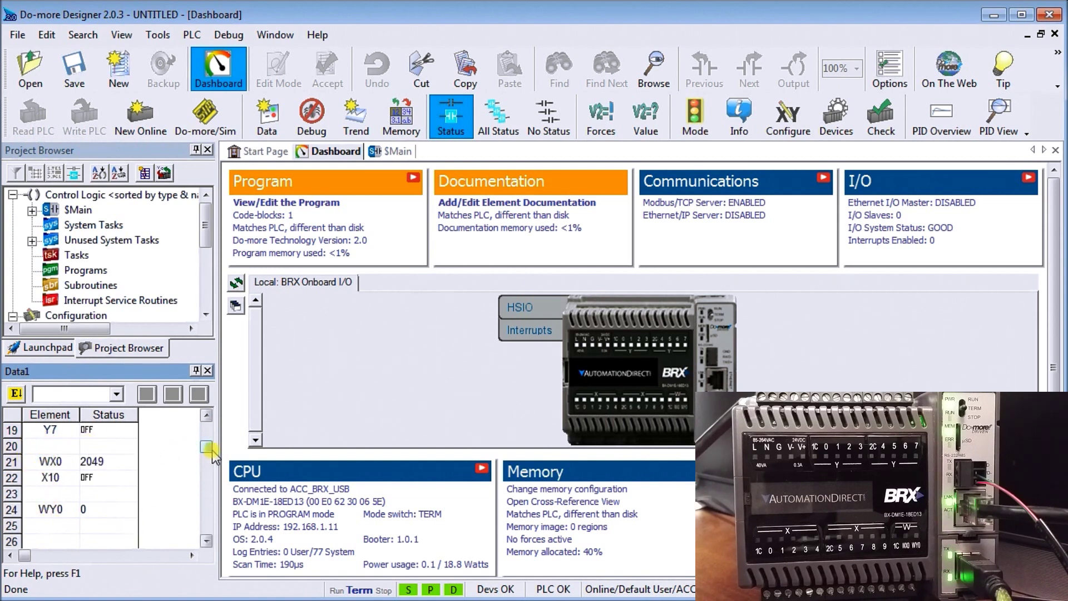
drag(209, 446, 210, 443)
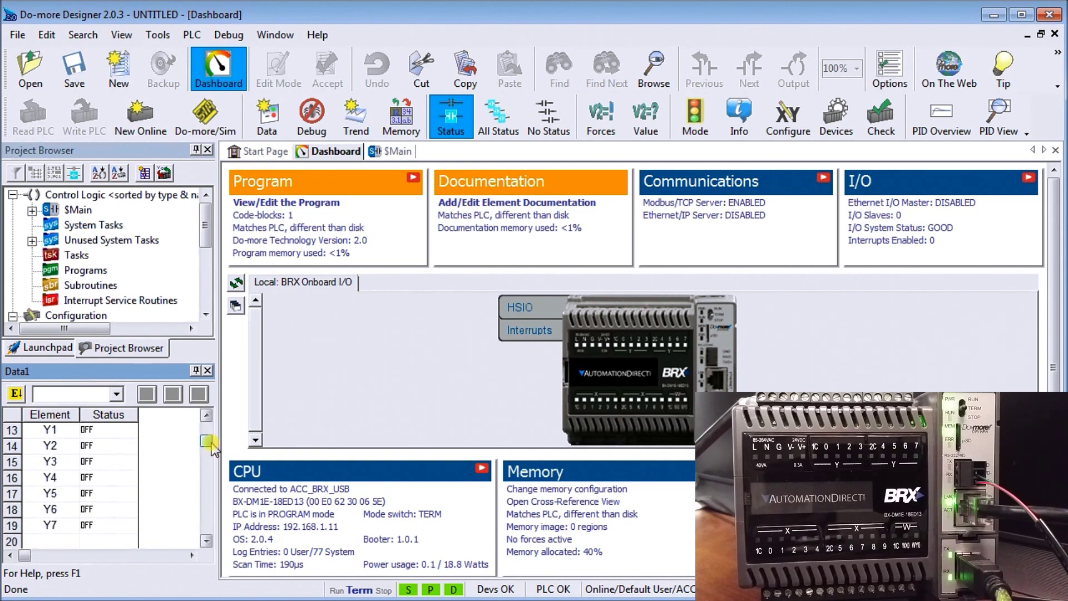
click(206, 415)
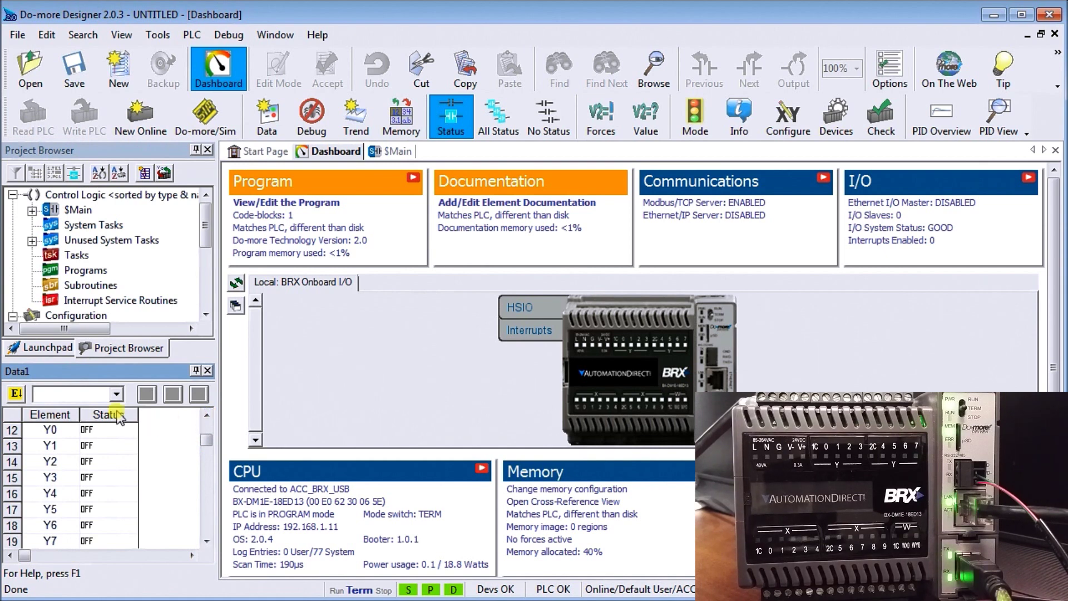
click(17, 395)
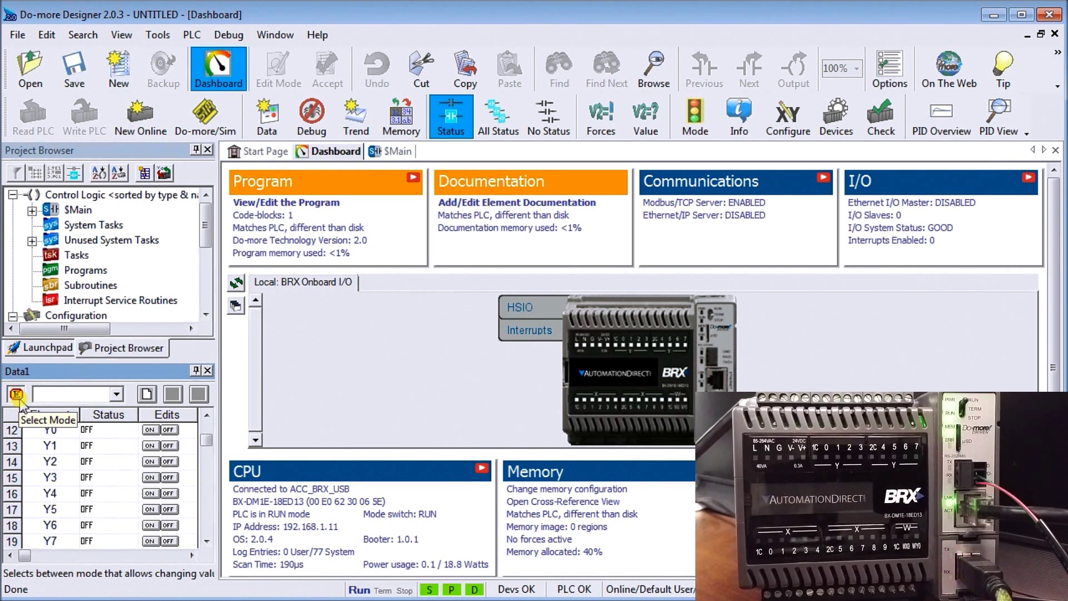
- Write ON edits to outputs Y0 and Y7, confirming each write to the PLC
click(149, 431)
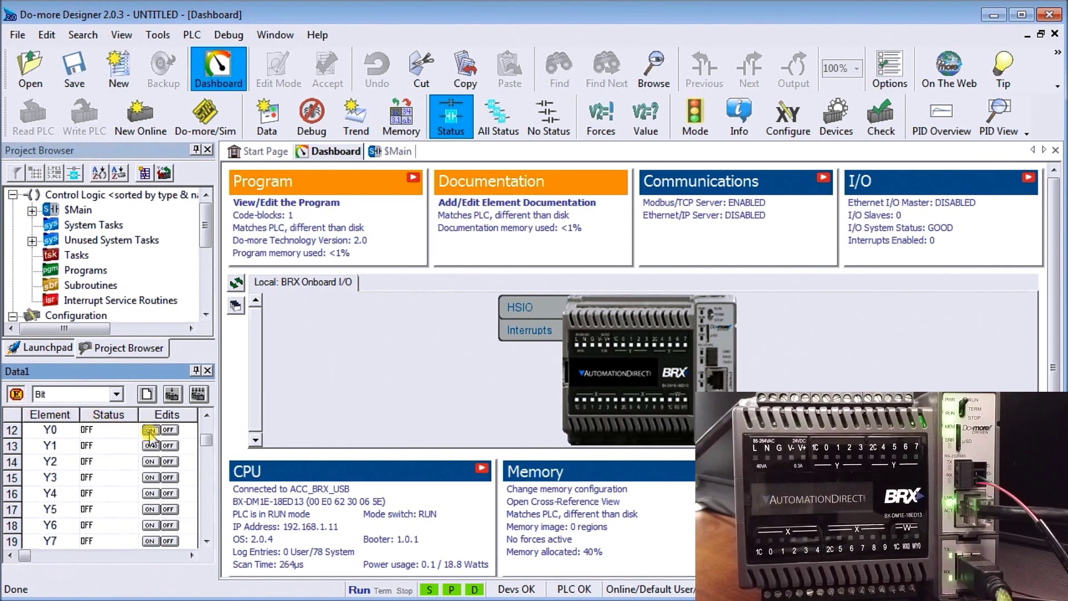
click(197, 395)
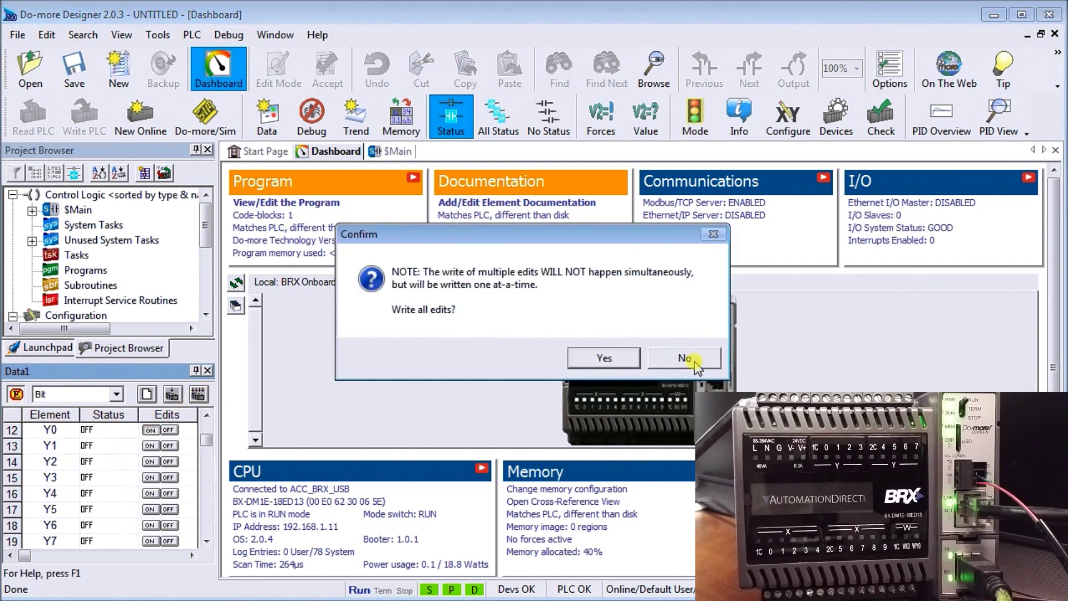
click(618, 356)
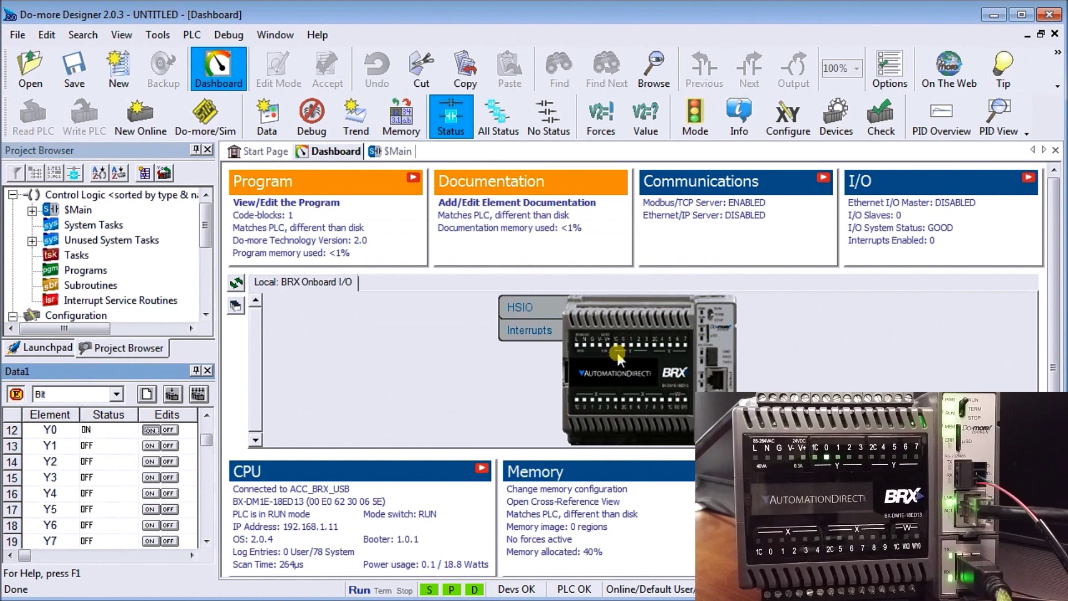
click(154, 545)
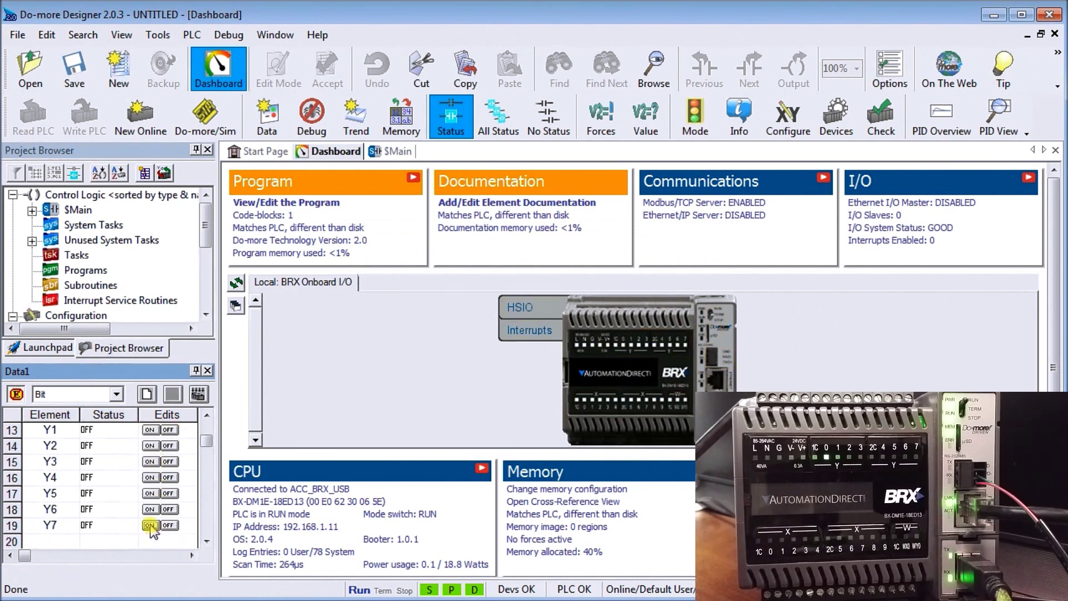
click(198, 394)
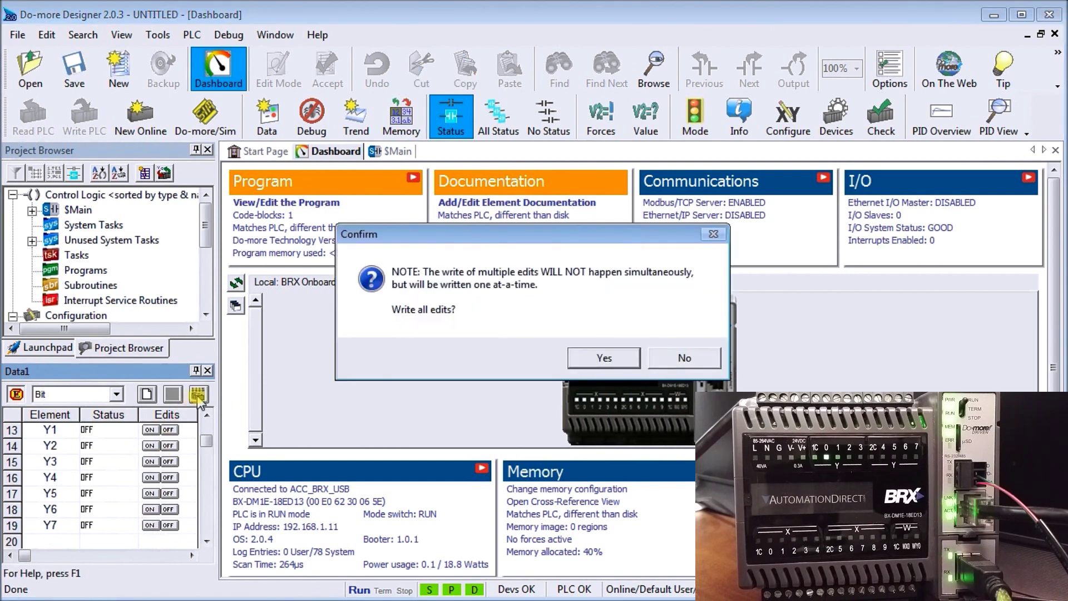
click(593, 356)
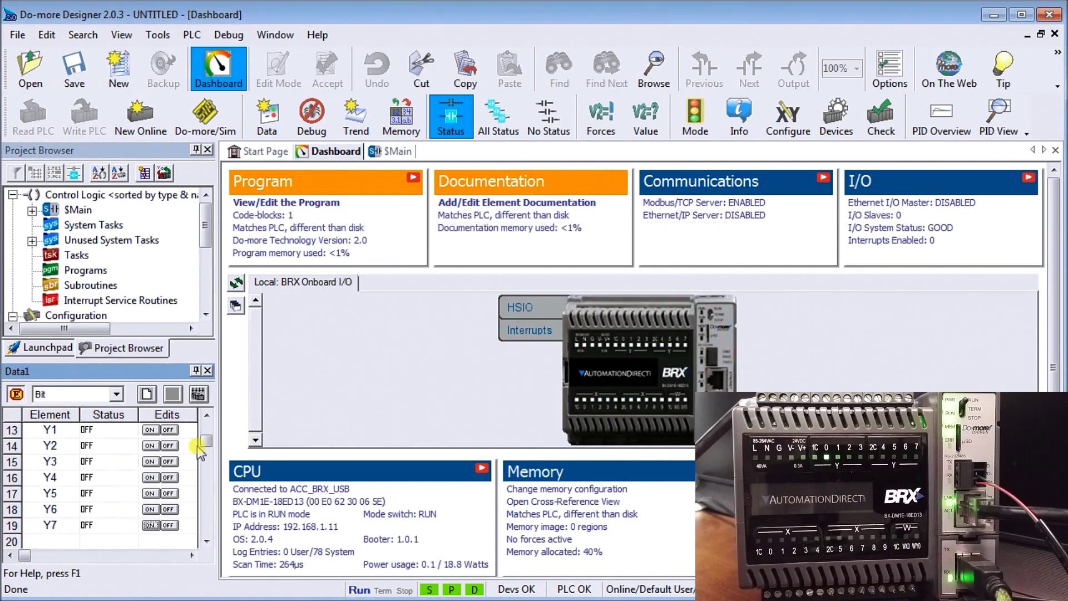
click(148, 524)
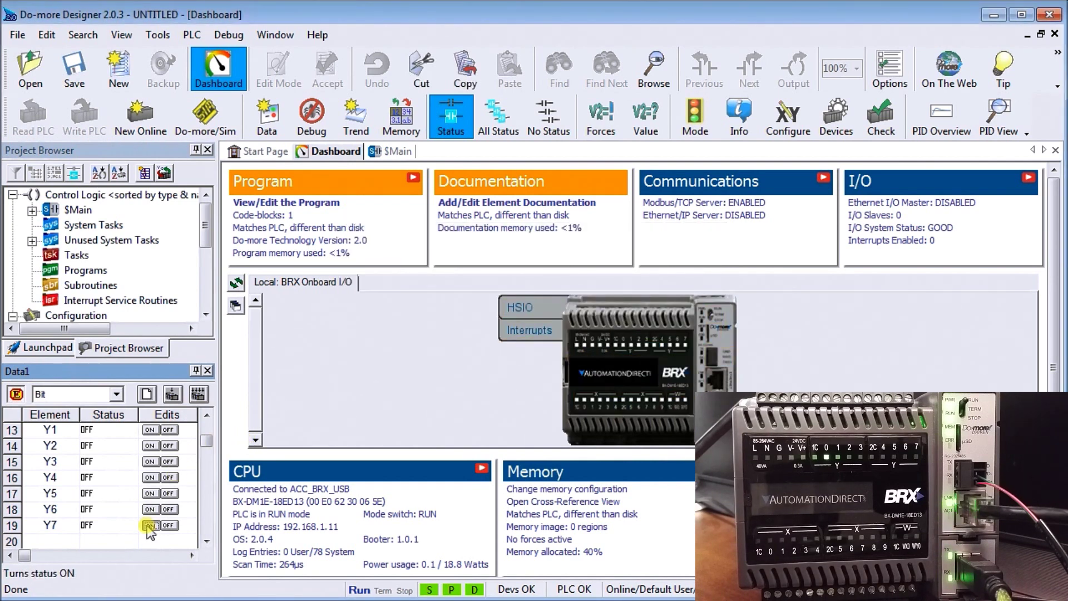
click(198, 394)
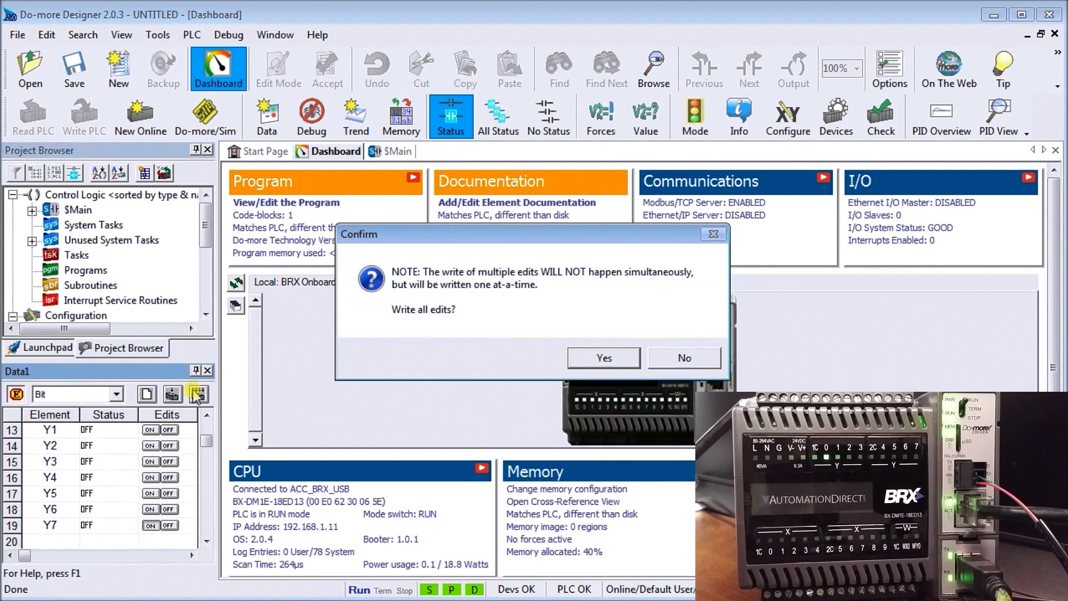
click(601, 356)
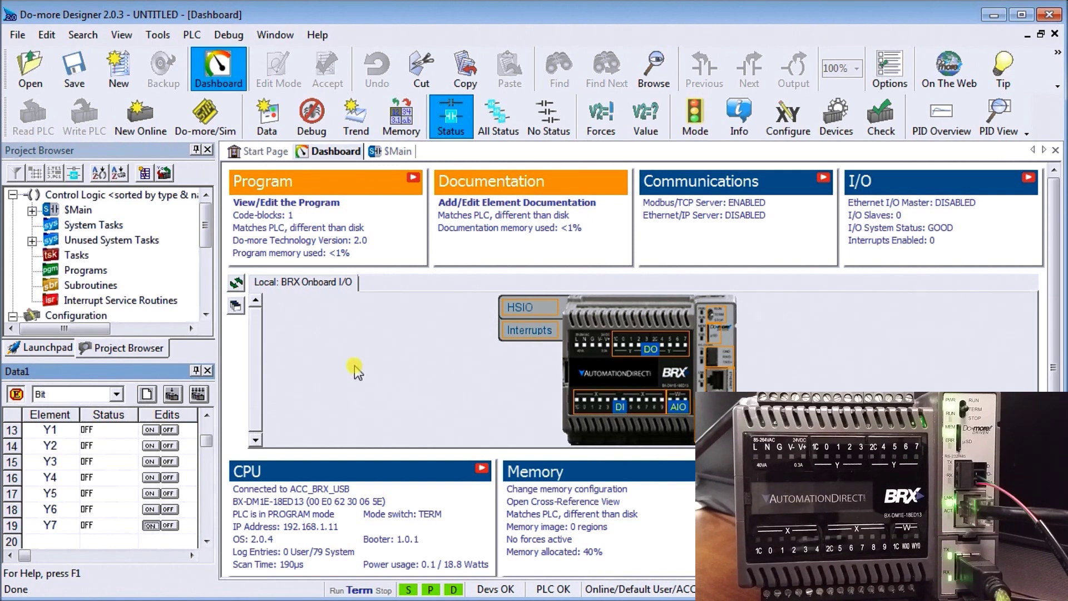
- Close the Data1 view without saving its changes
click(207, 372)
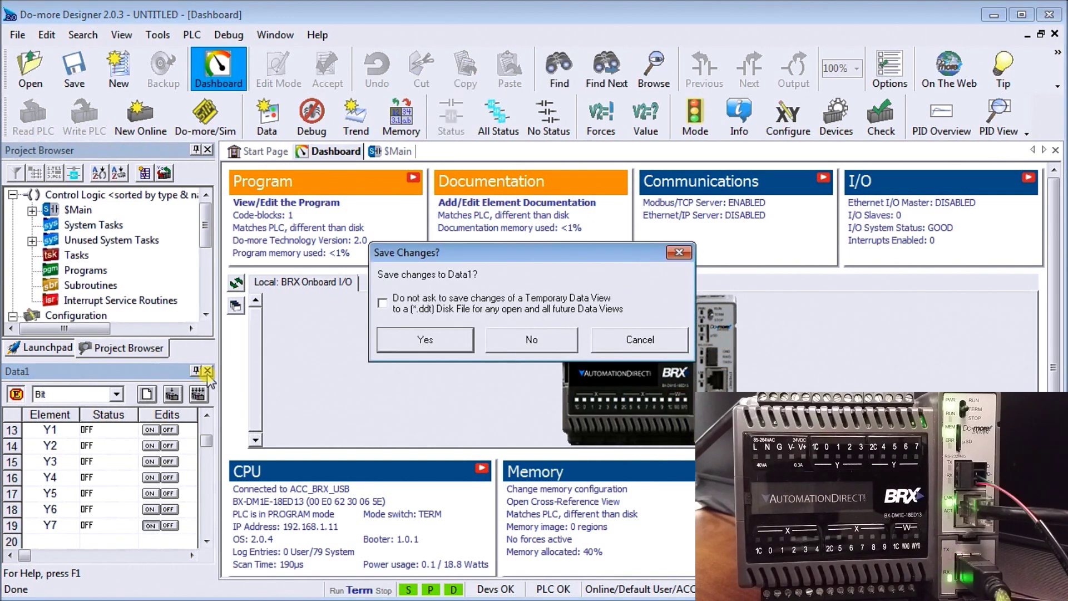
click(528, 340)
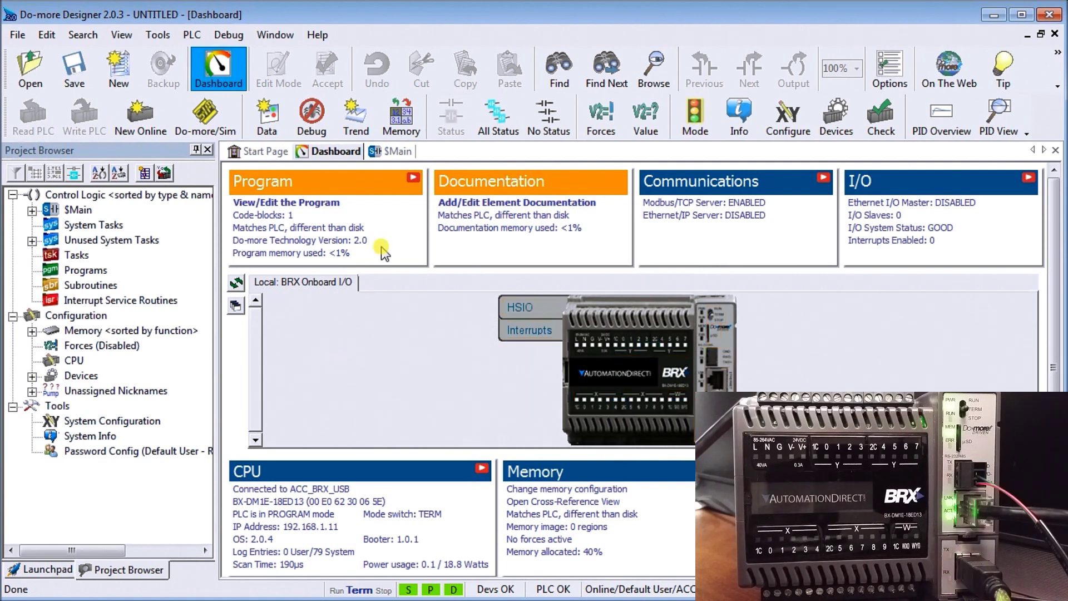
- Open the Element Browser from the Search menu, move it left, and show Cast-Builder
click(82, 39)
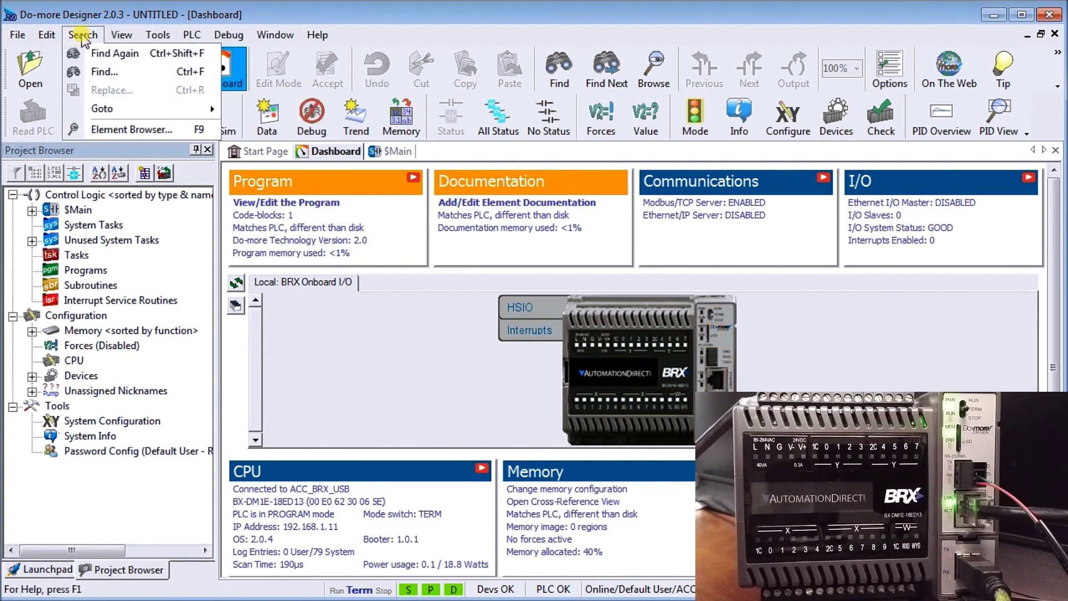
click(94, 131)
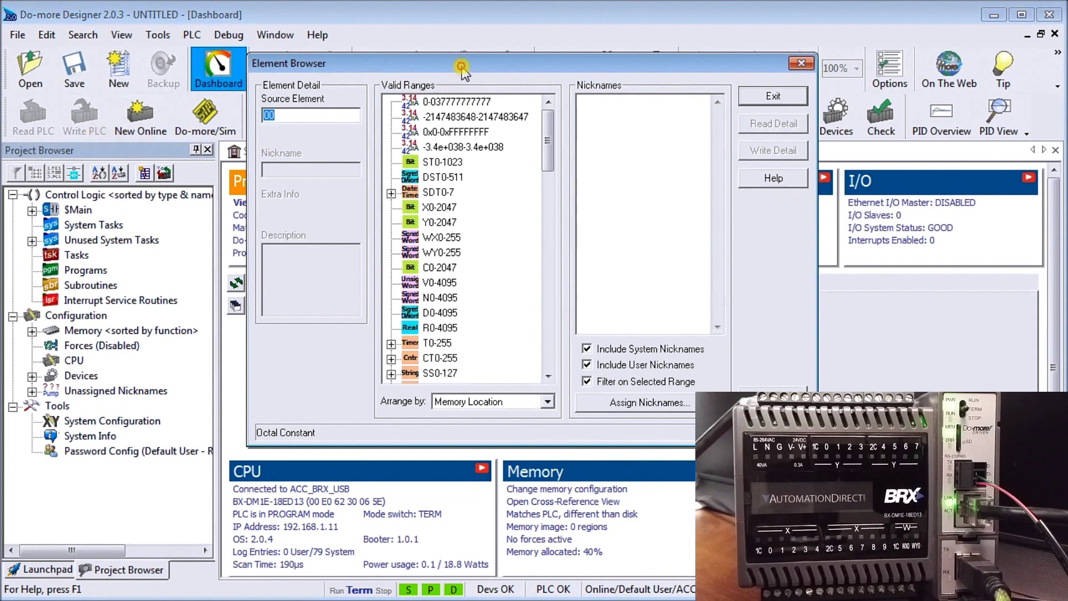
drag(462, 71, 289, 89)
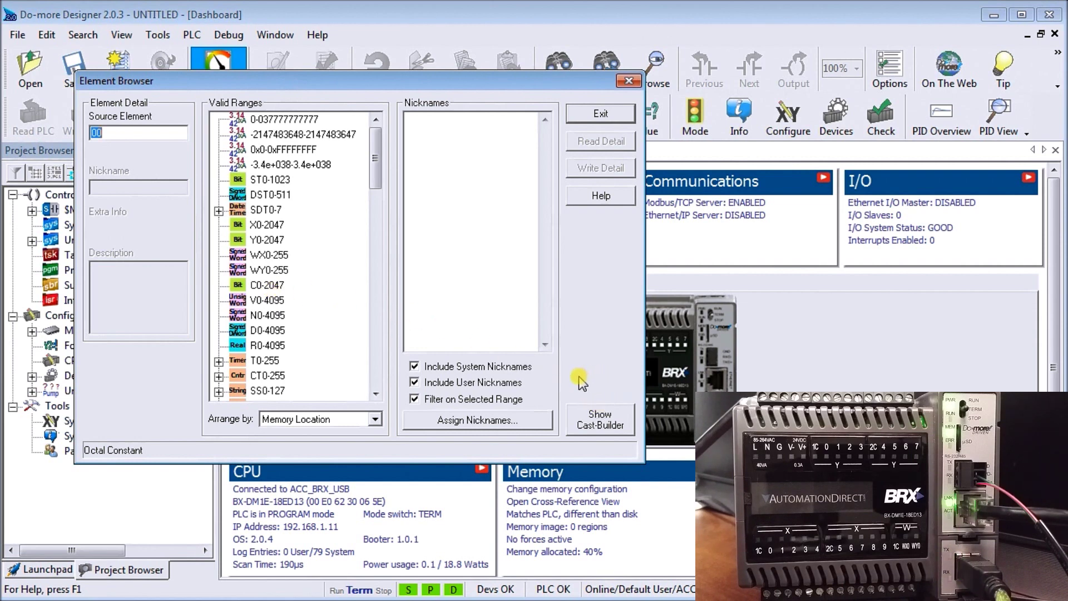
click(595, 432)
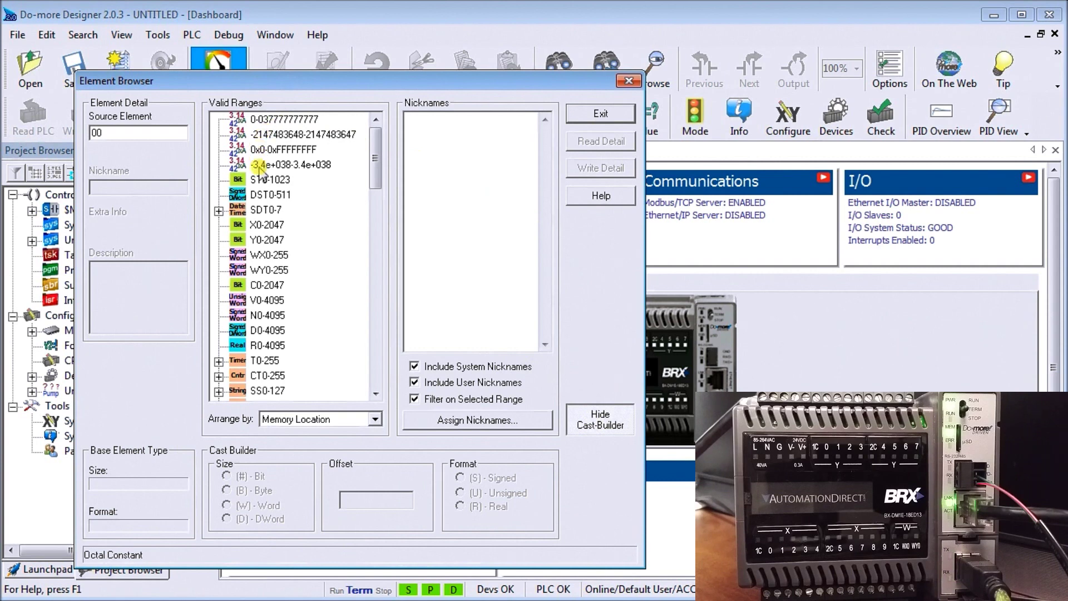
- Cast V0 from the V0-4095 range as bit 11, giving V0:11, then close the browser
click(268, 301)
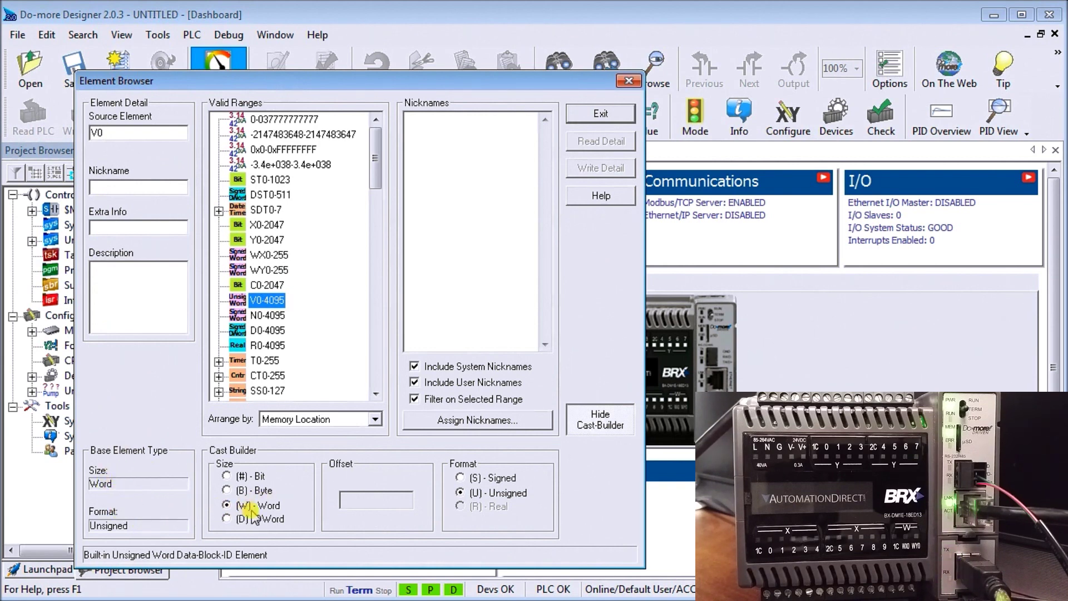
click(226, 476)
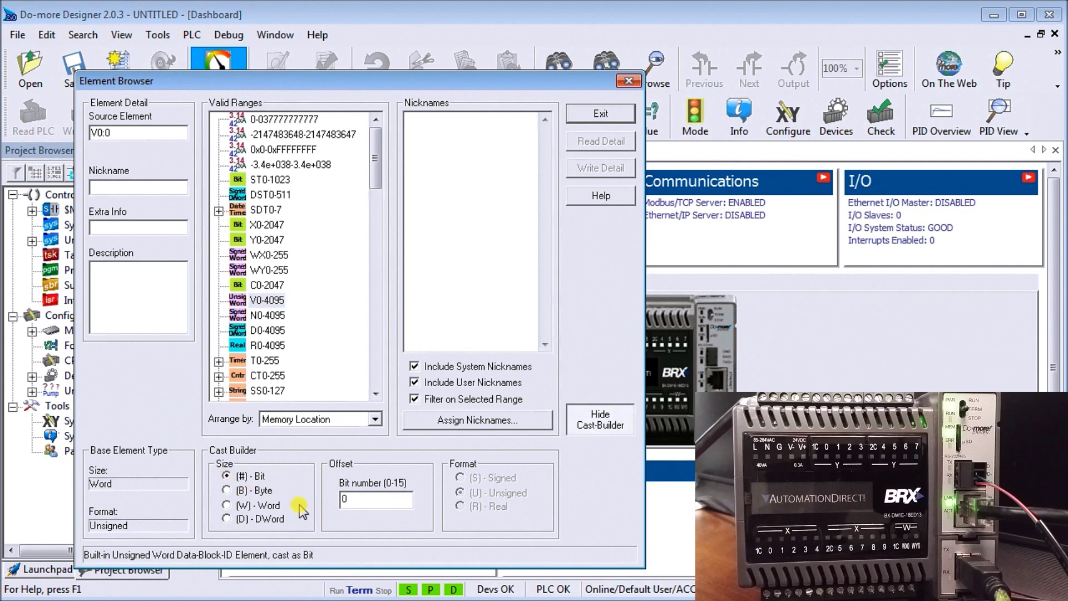
click(334, 498)
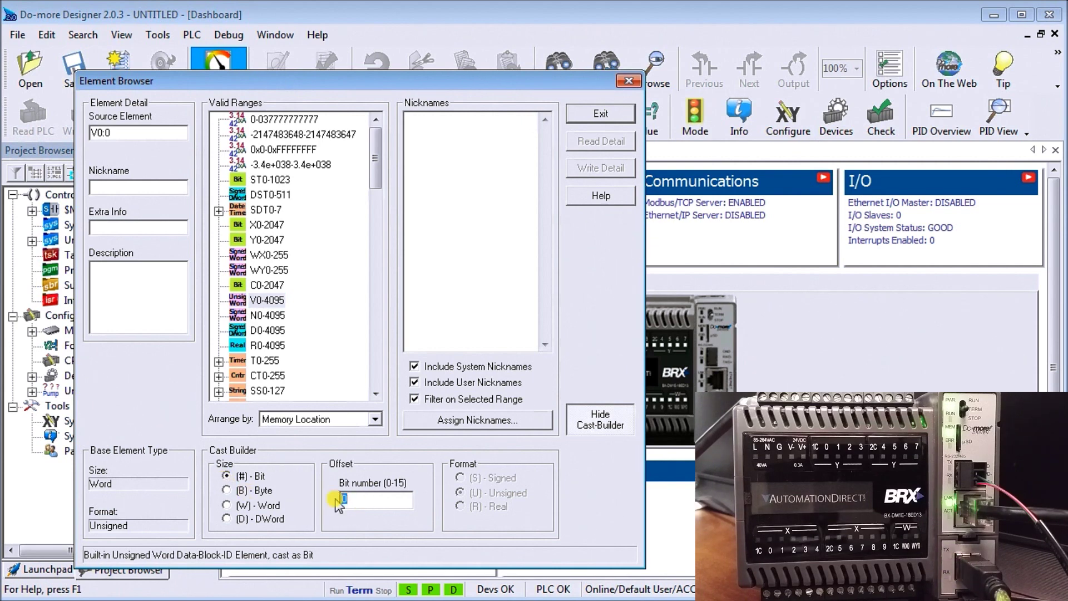
text(11)
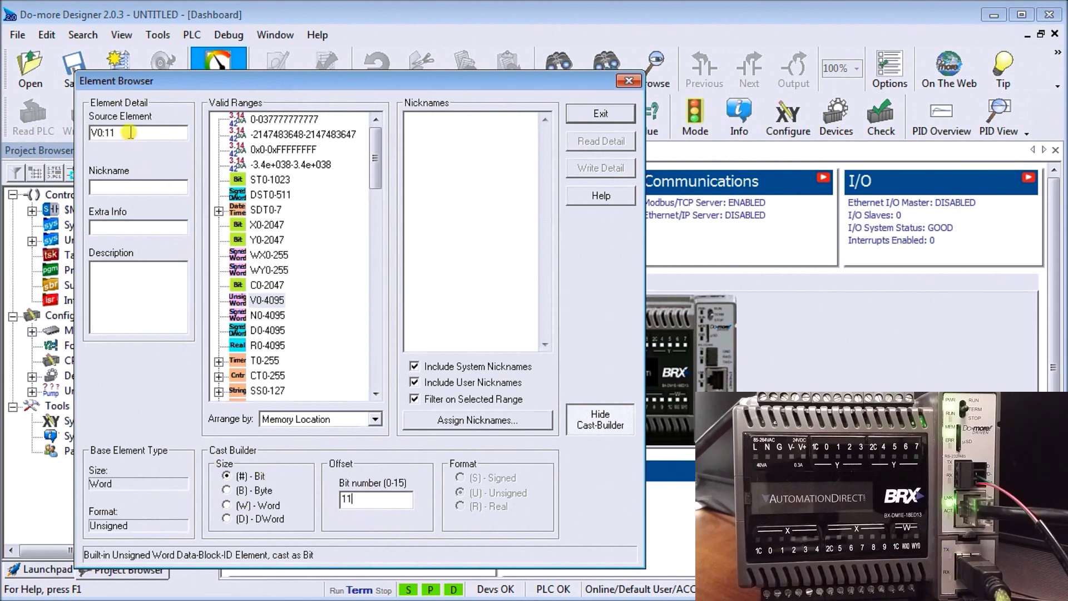
drag(135, 132, 84, 132)
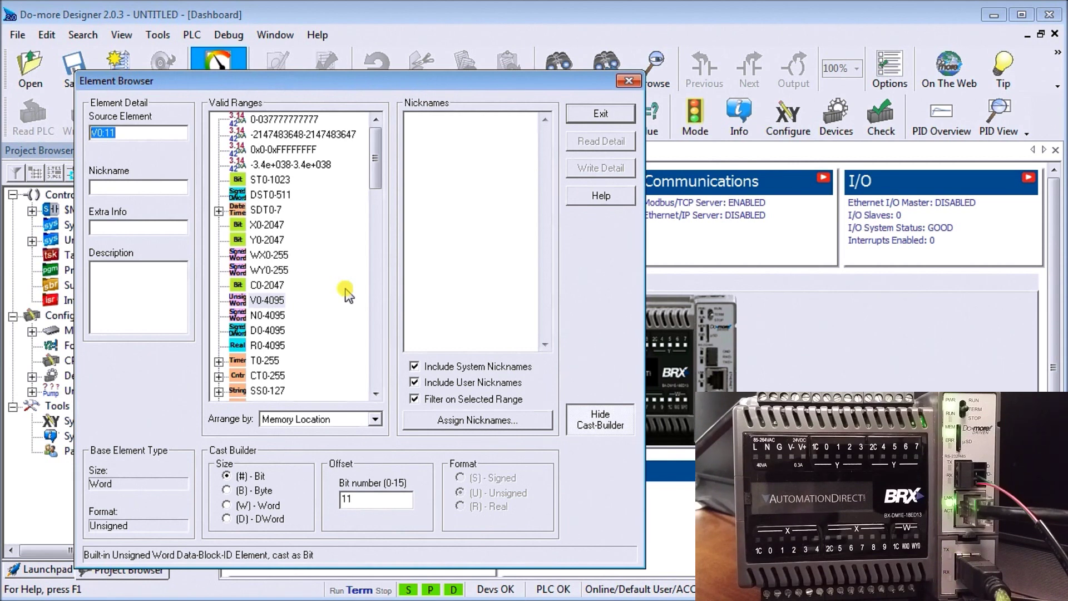
click(599, 114)
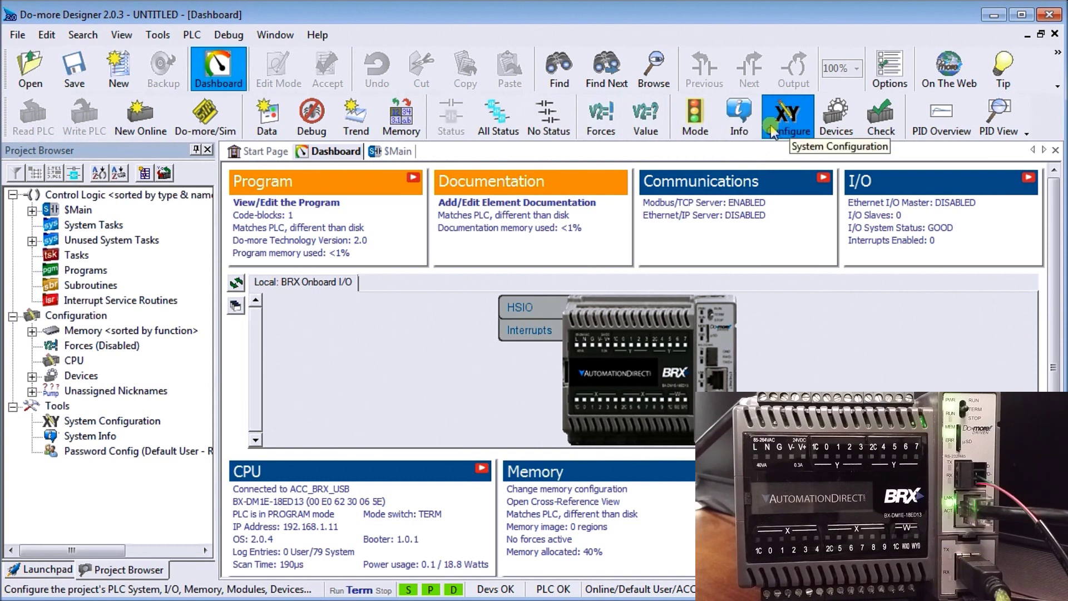
- Open PLC > System Configuration, show Memory Configuration, and select the C block
click(788, 123)
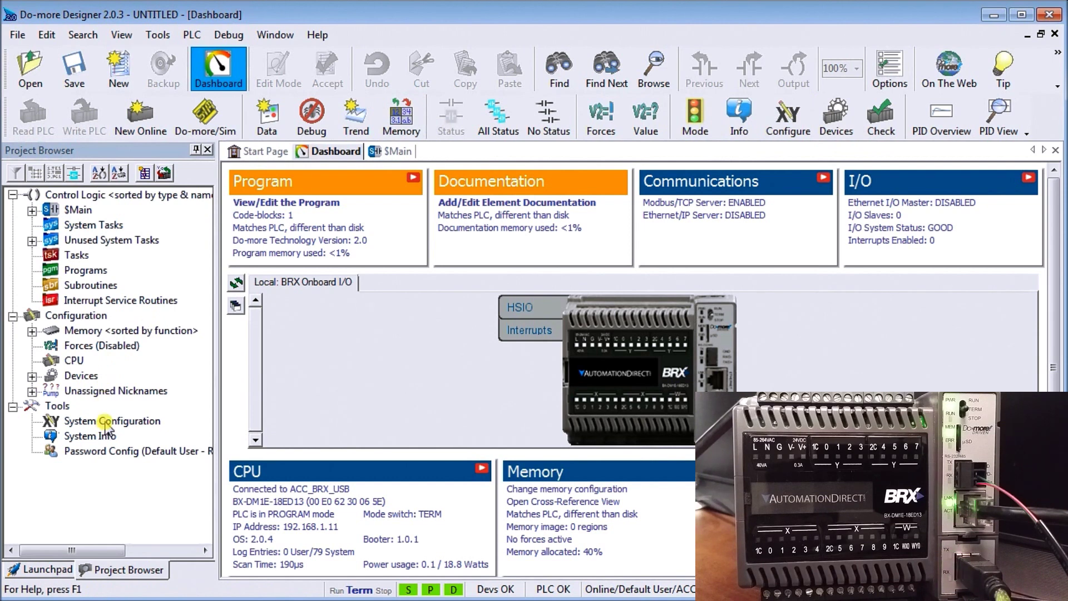
click(192, 34)
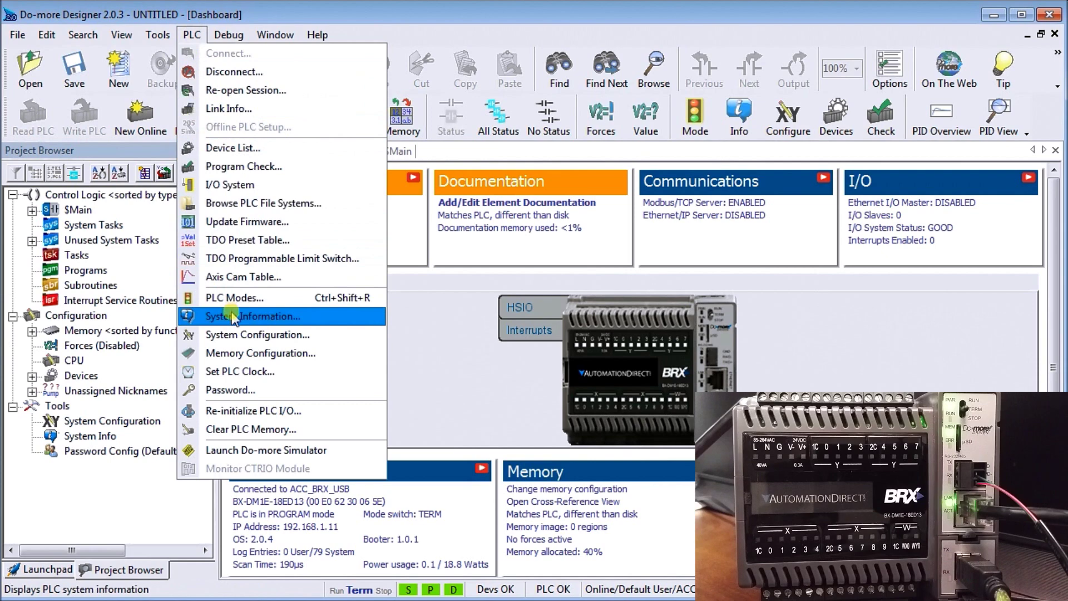
click(234, 336)
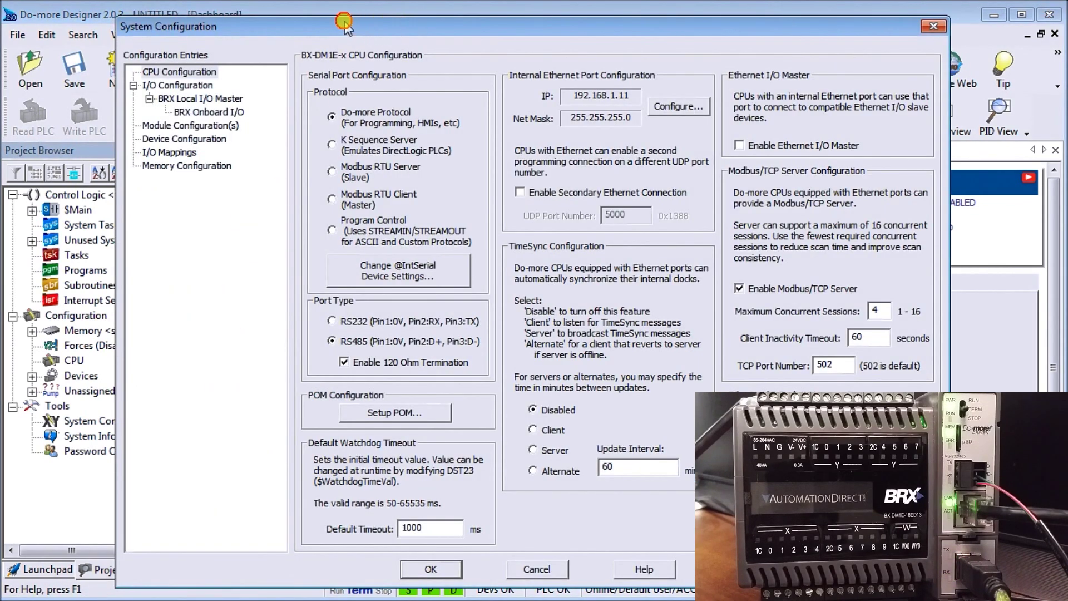
drag(303, 25, 202, 10)
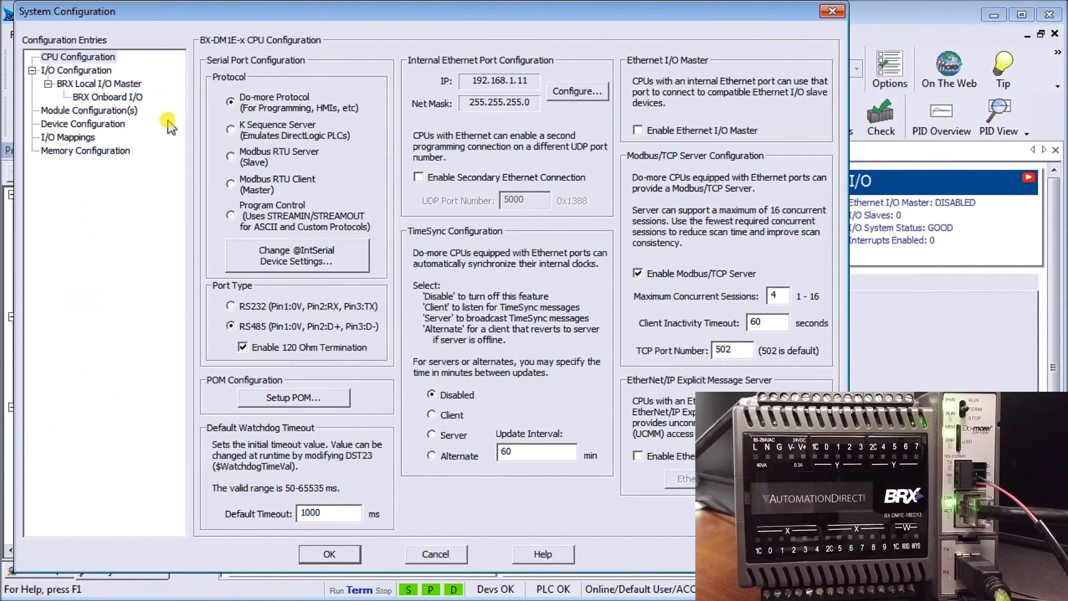
click(83, 153)
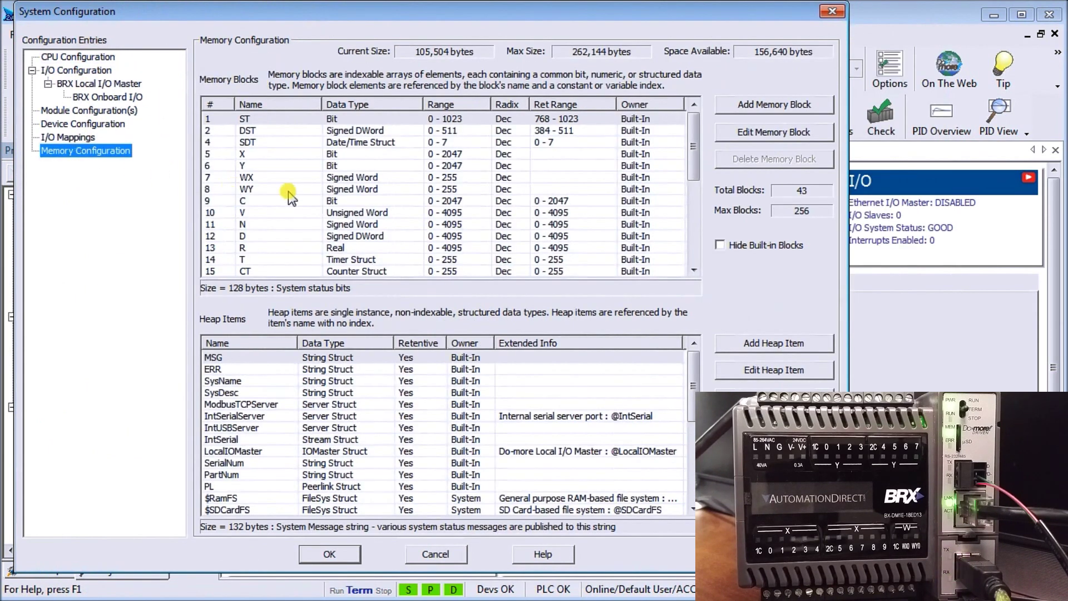
click(367, 204)
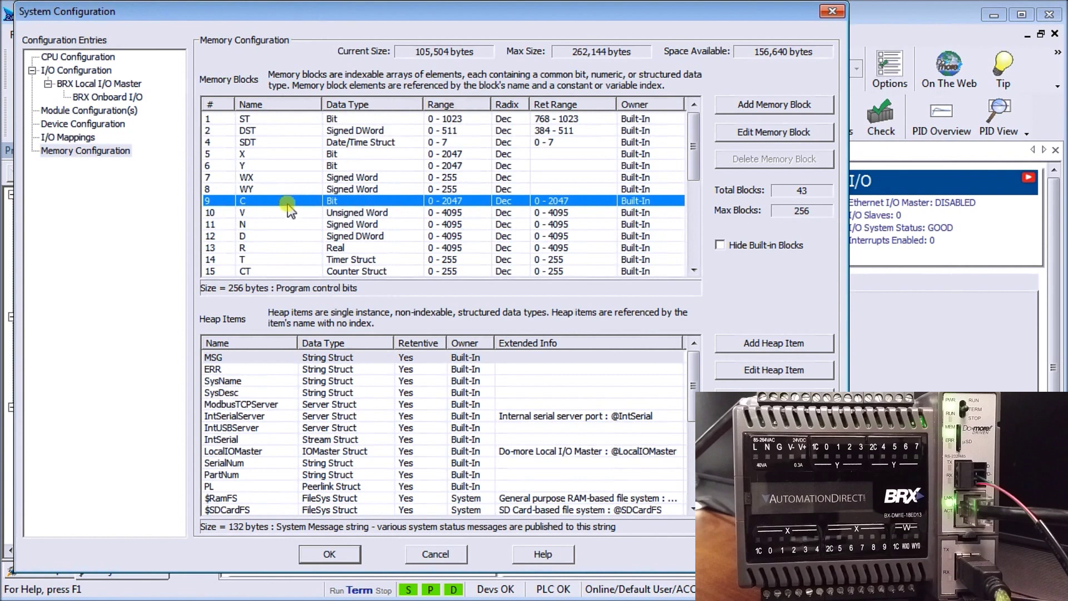
- Edit memory block C to a block size of 4096 (C0-4095)
click(752, 134)
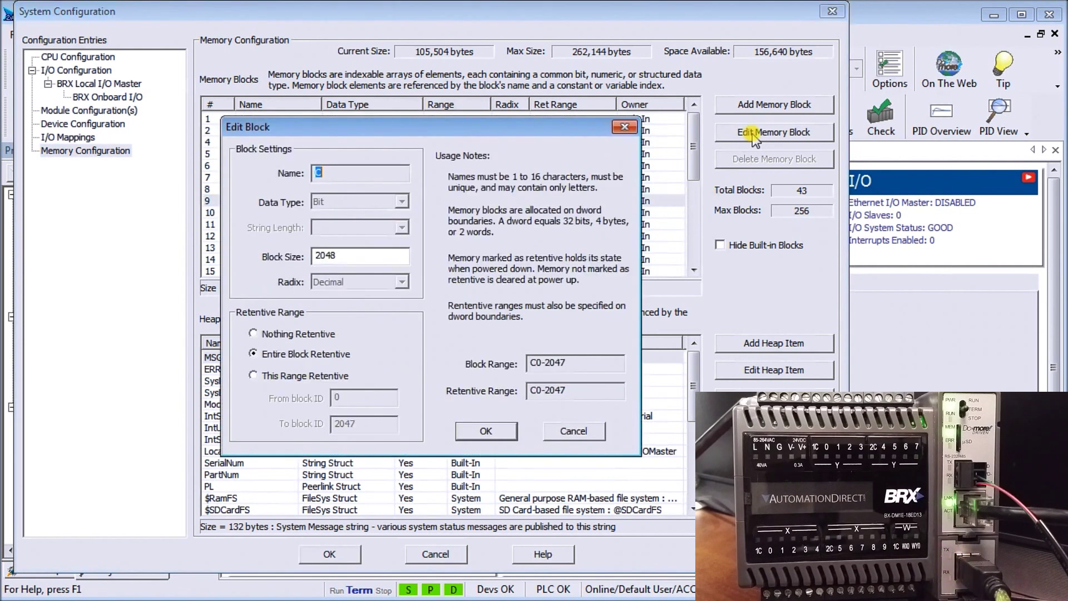
double_click(336, 256)
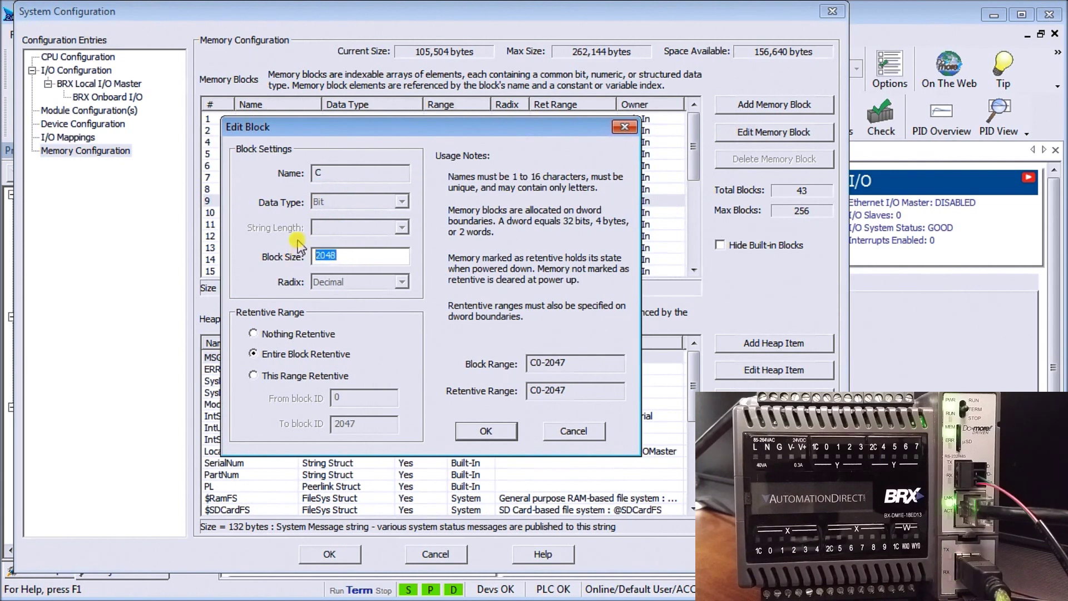
text(4096)
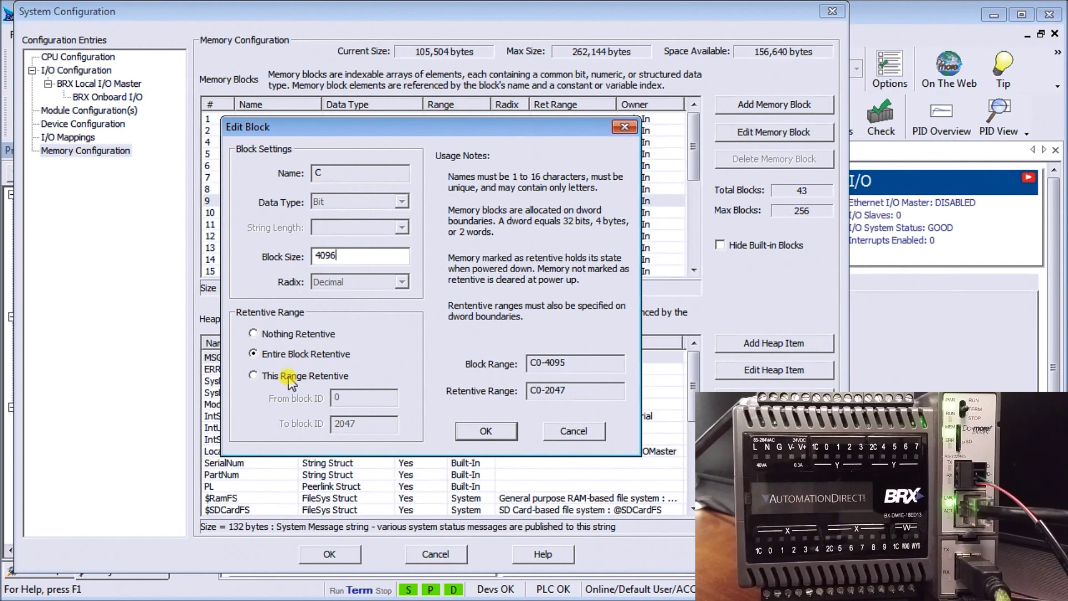
click(491, 430)
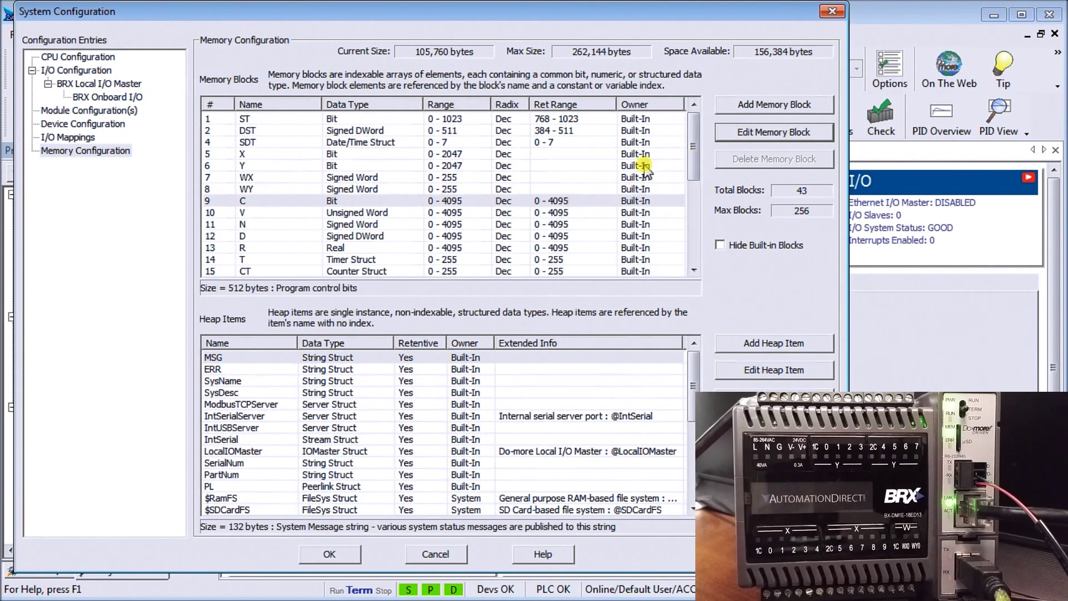
- Add memory block DM of type Unsigned Word with block size 4096
click(756, 106)
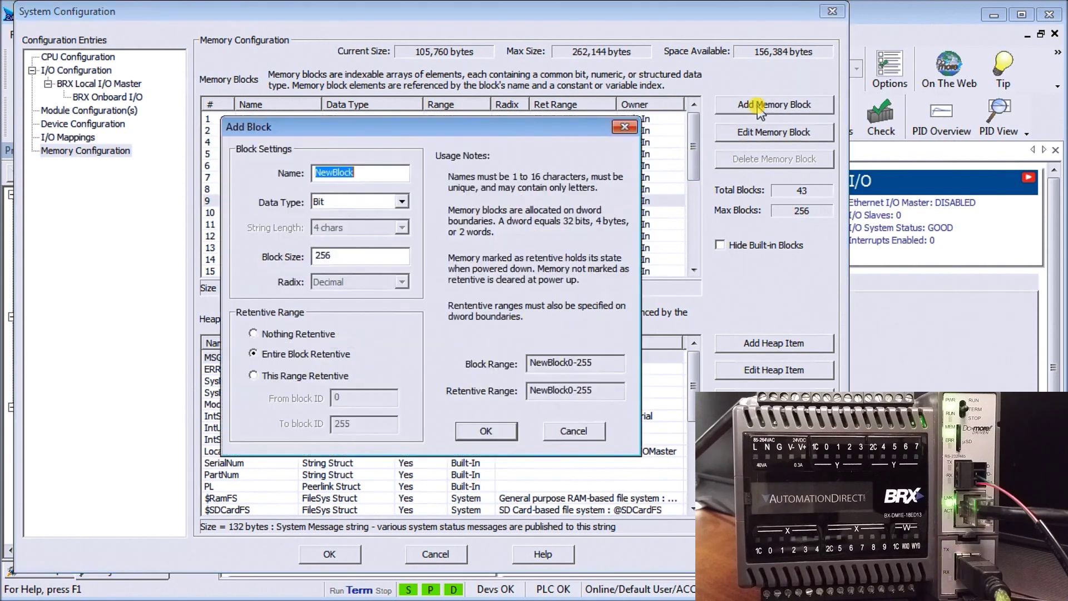
drag(463, 127, 374, 100)
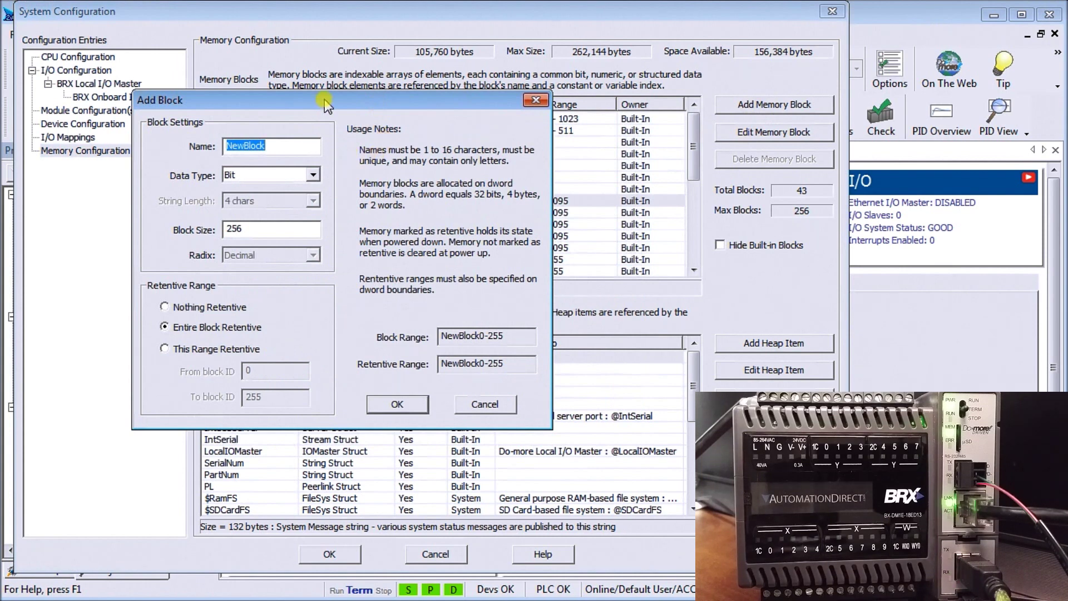
text(DM)
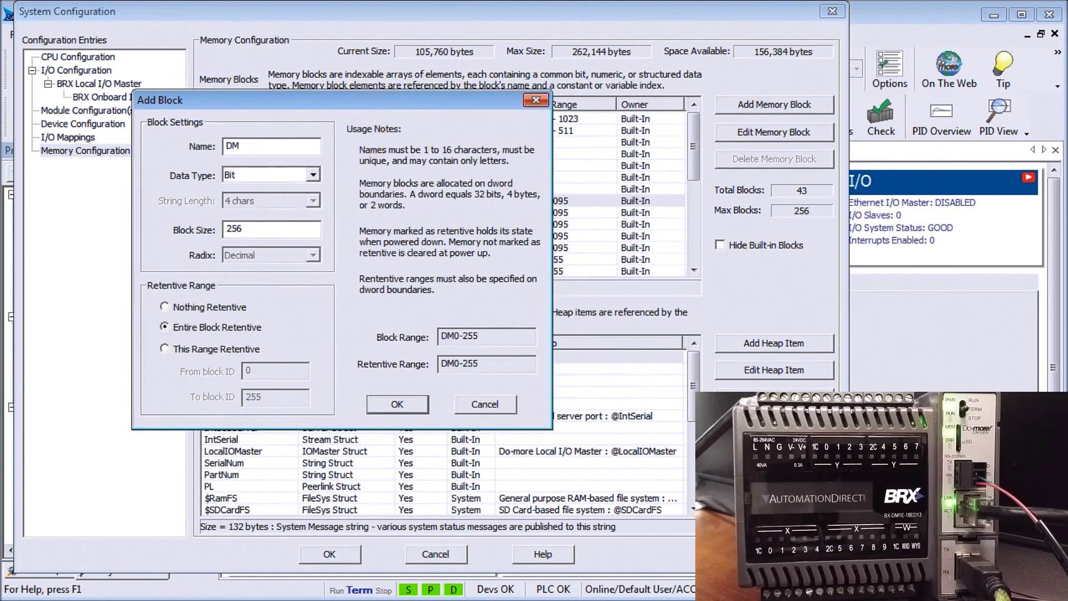
click(258, 176)
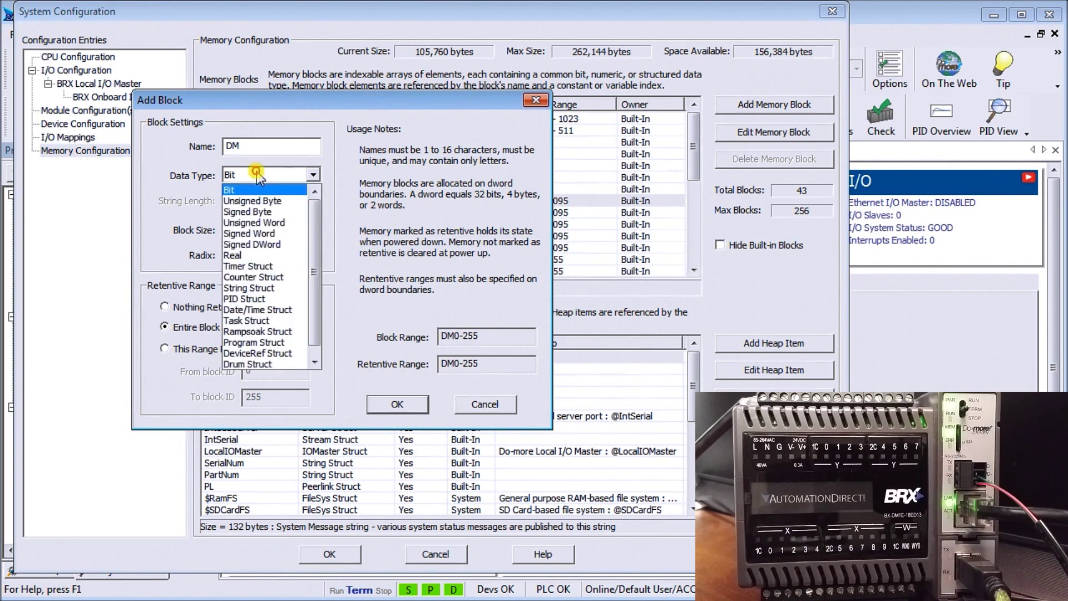
click(253, 223)
double_click(251, 229)
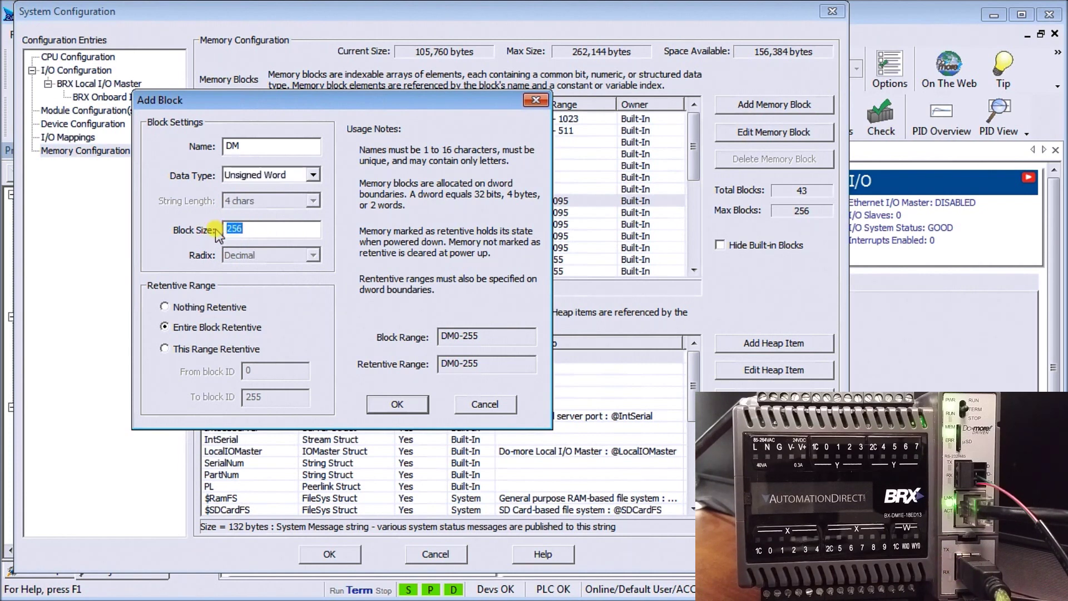
text(4096)
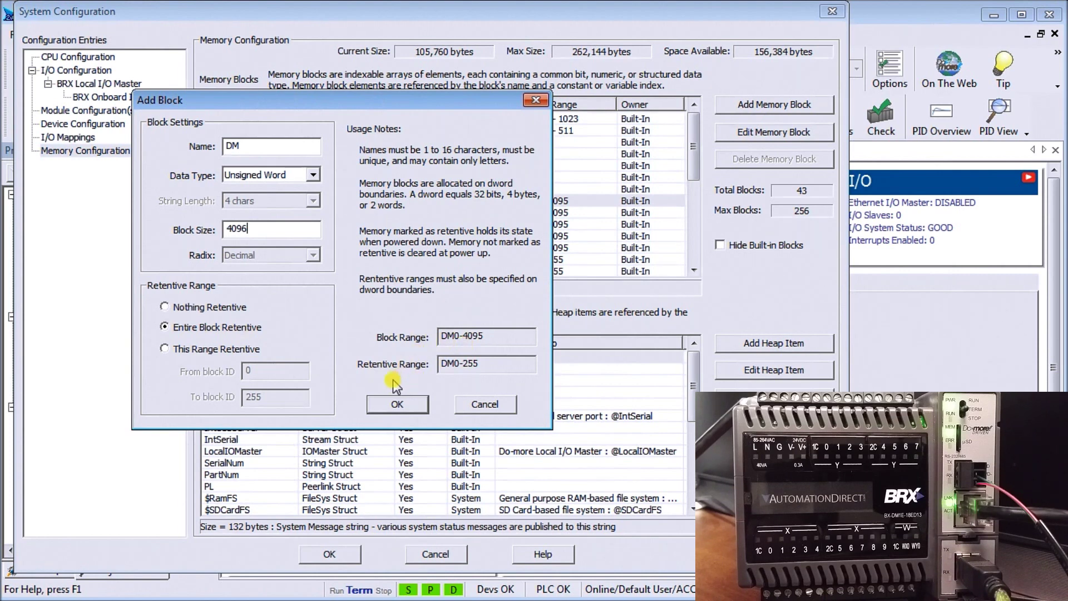
click(396, 405)
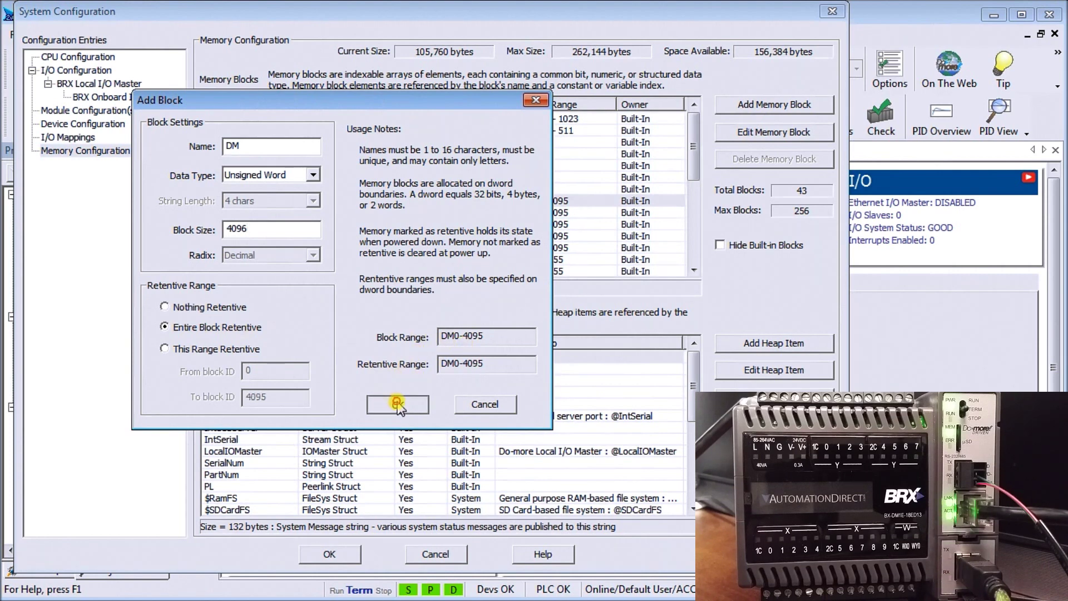